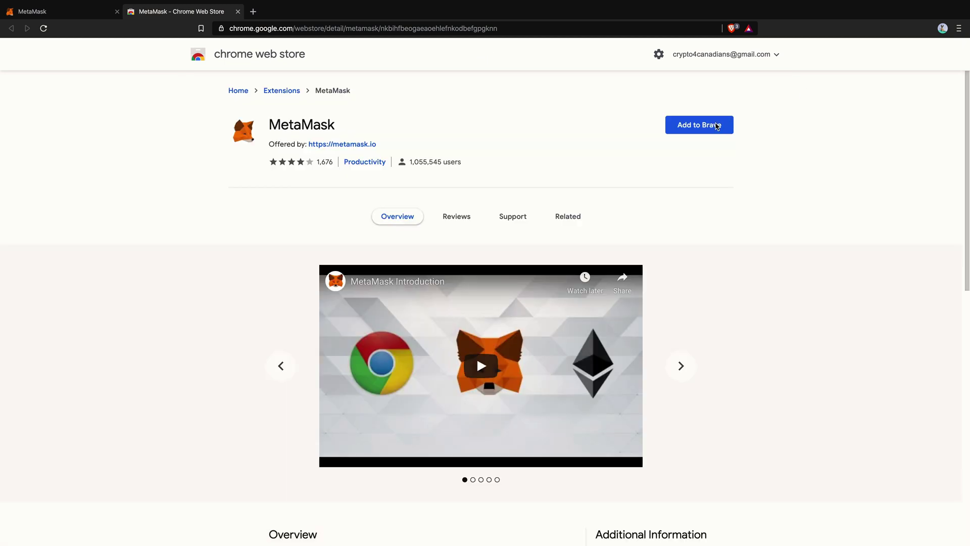
- Add the MetaMask extension to Brave from the Chrome Web Store and confirm the install
{"action": "left_click", "coordinate": [716, 126]}
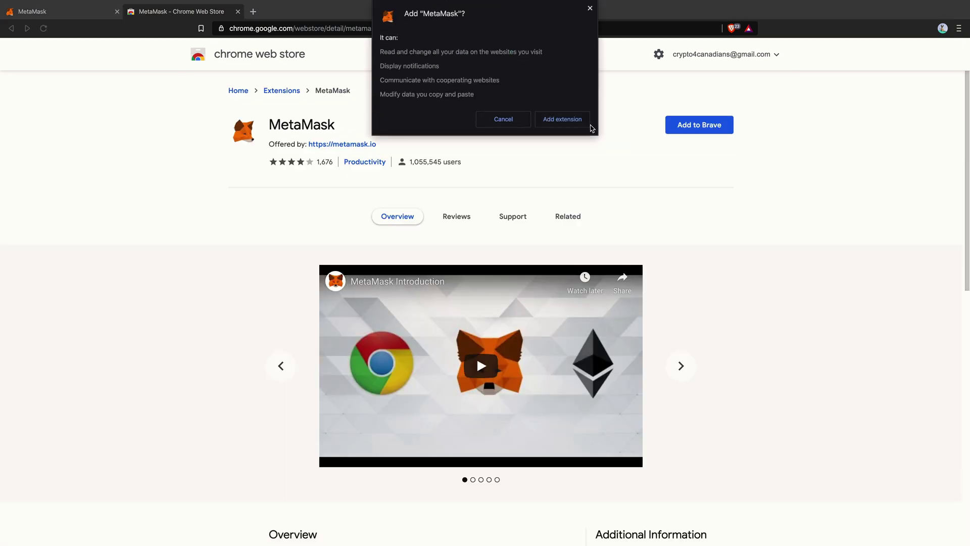
{"action": "left_click", "coordinate": [580, 123]}
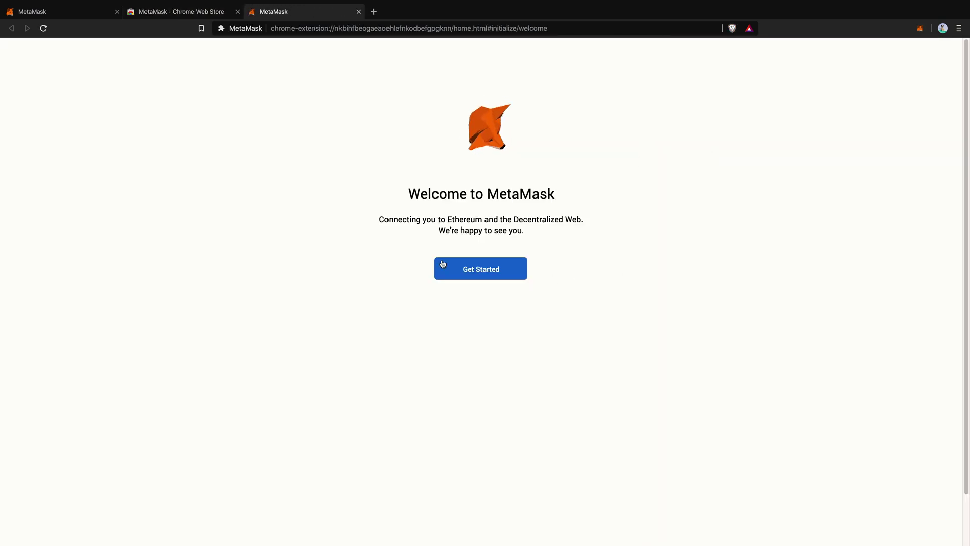
- Choose Create a Wallet in MetaMask and agree to share anonymous usage data
{"action": "left_click", "coordinate": [513, 278]}
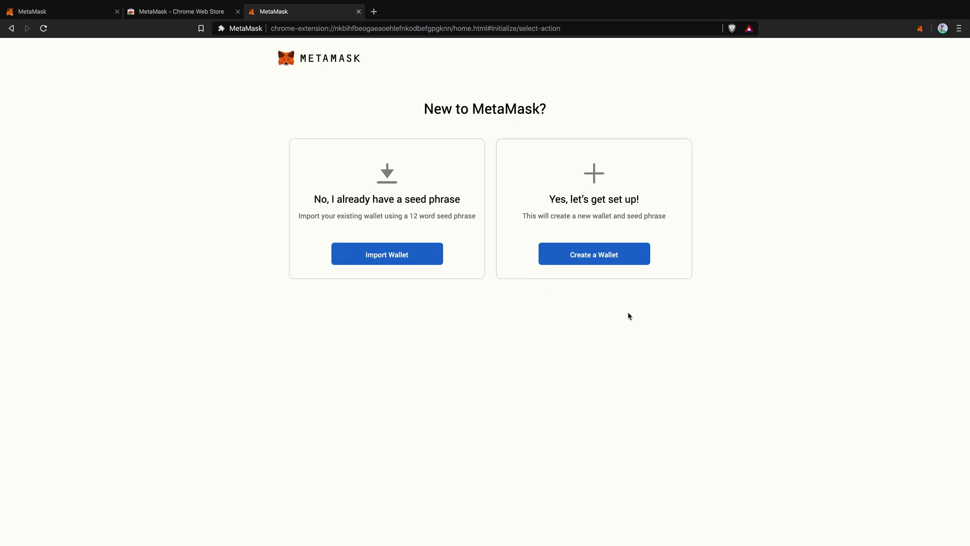
{"action": "left_click", "coordinate": [611, 262]}
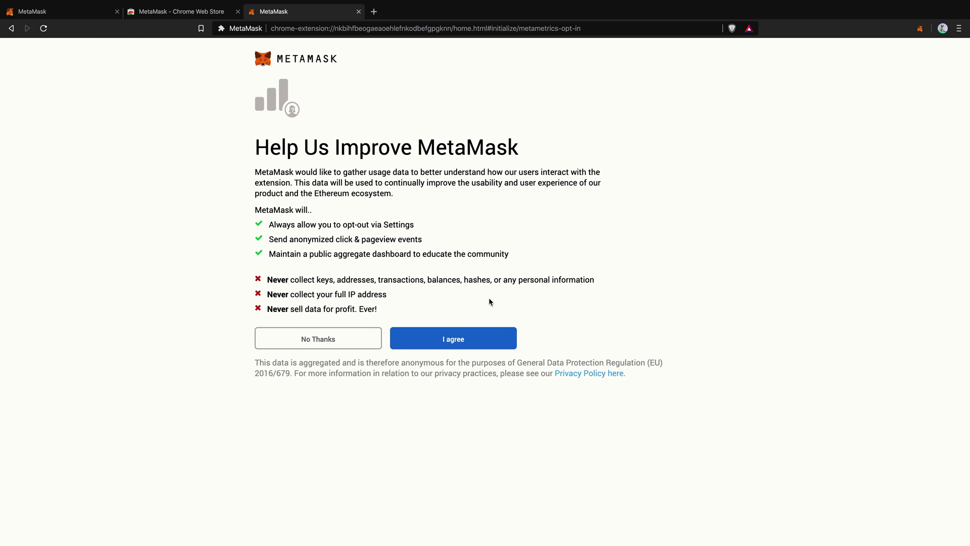
{"action": "left_click", "coordinate": [470, 342]}
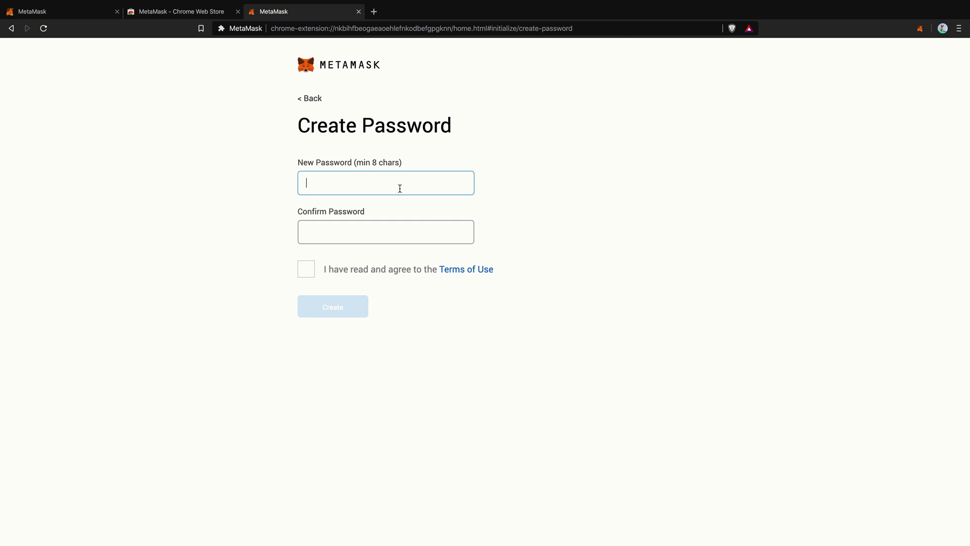
- Enter a matching wallet password in both fields, accept the Terms of Use, and create the wallet
{"action": "type", "text": "********"}
{"action": "left_click", "coordinate": [385, 232]}
{"action": "type", "text": "******"}
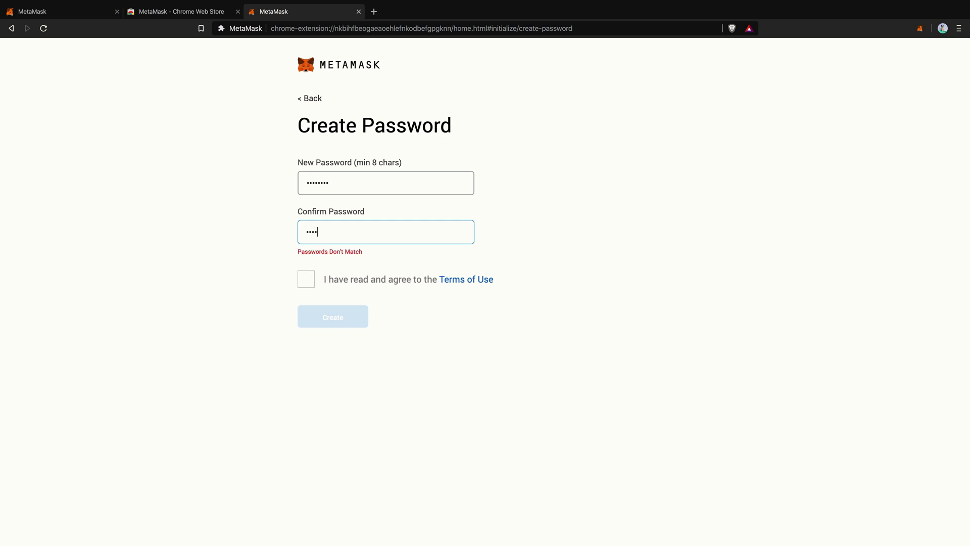
{"action": "type", "text": "**"}
{"action": "left_click", "coordinate": [347, 184]}
{"action": "left_click_drag", "start_coordinate": [374, 189], "coordinate": [283, 186]}
{"action": "type", "text": "******"}
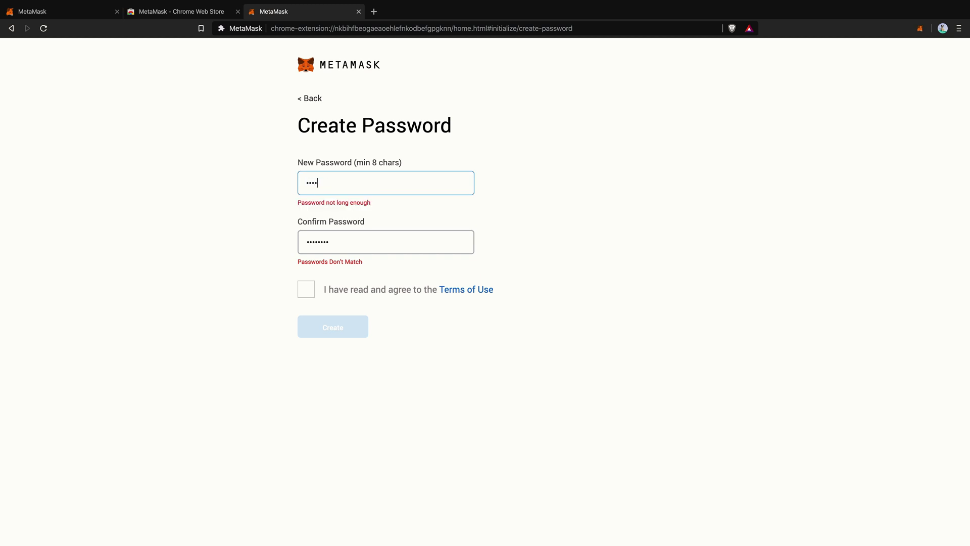
{"action": "type", "text": "**"}
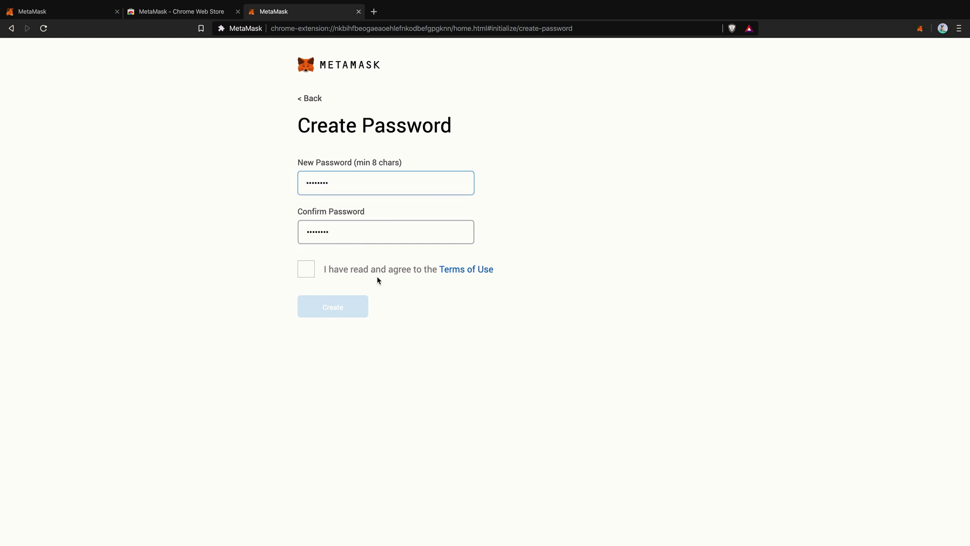
{"action": "left_click", "coordinate": [373, 272]}
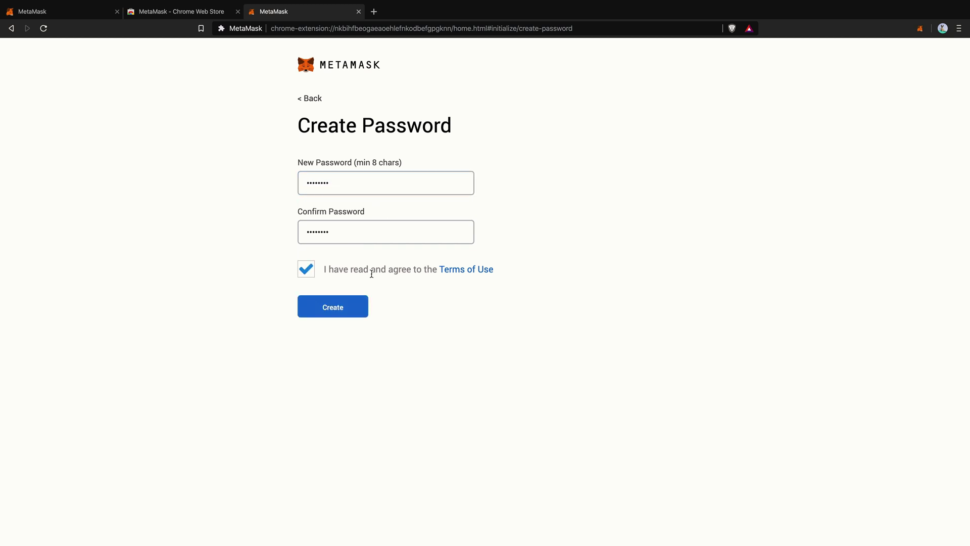
{"action": "left_click", "coordinate": [363, 315]}
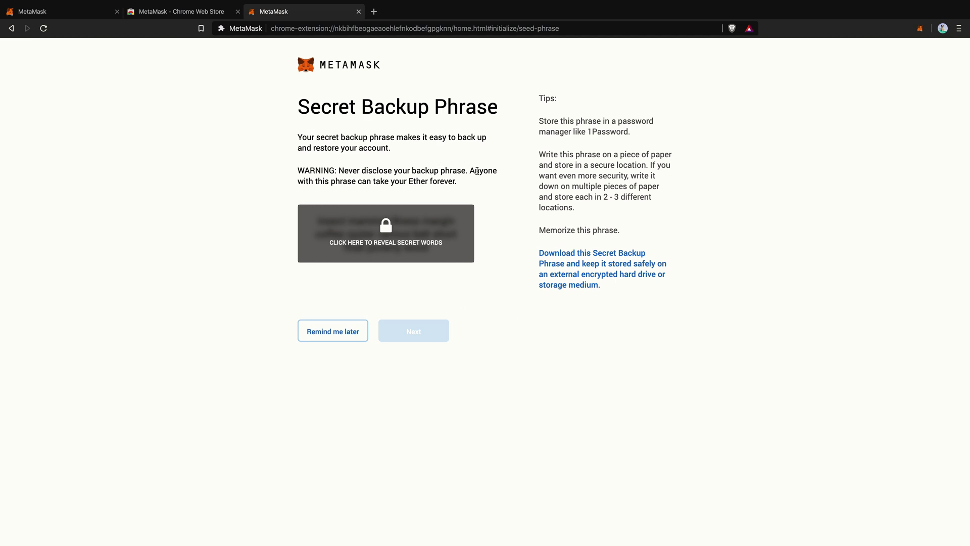
- Read the warning about disclosing the phrase and reveal the secret backup words
{"action": "left_click_drag", "start_coordinate": [336, 170], "coordinate": [576, 209]}
{"action": "left_click_drag", "start_coordinate": [335, 170], "coordinate": [452, 177]}
{"action": "left_click", "coordinate": [453, 177]}
{"action": "left_click", "coordinate": [350, 245]}
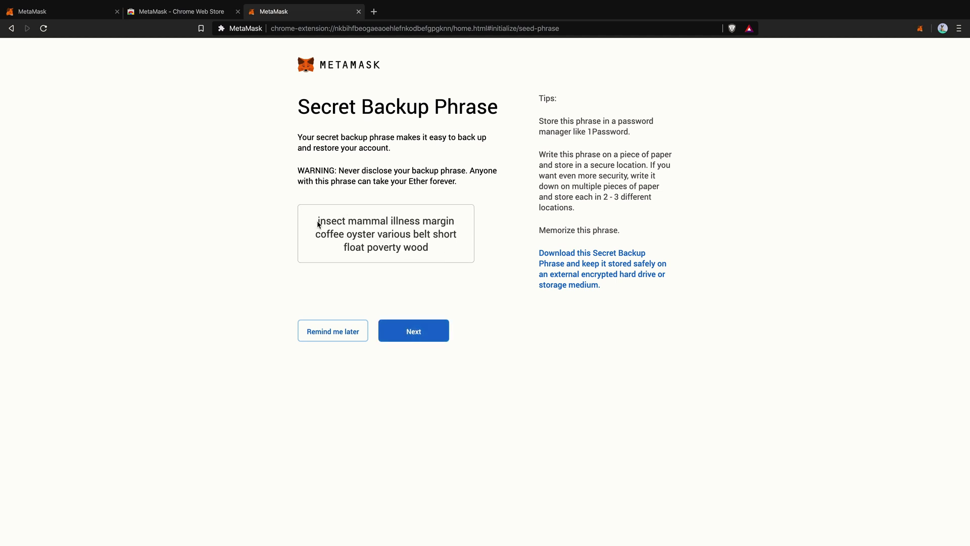
- Copy the 12-word backup phrase aside and continue to the confirmation page
{"action": "left_click_drag", "start_coordinate": [424, 247], "coordinate": [314, 225]}
{"action": "key", "text": "super+c"}
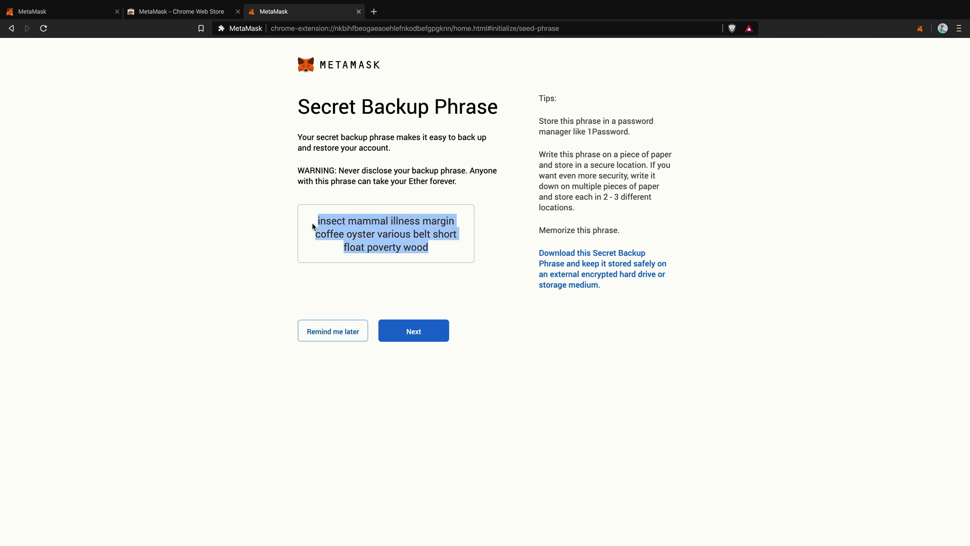
{"action": "key", "text": "super+space"}
{"action": "key", "text": "super+v"}
{"action": "key", "text": "super+a"}
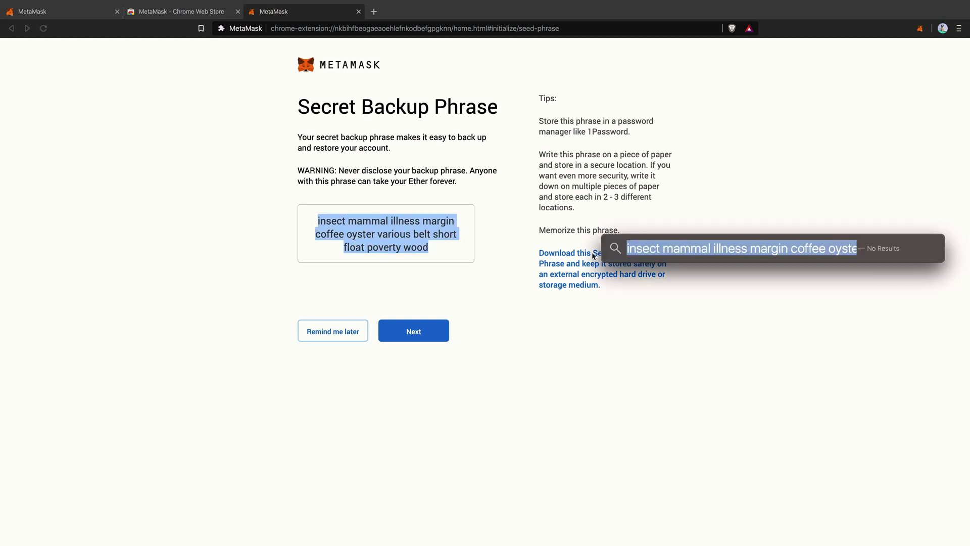
{"action": "key", "text": "Escape"}
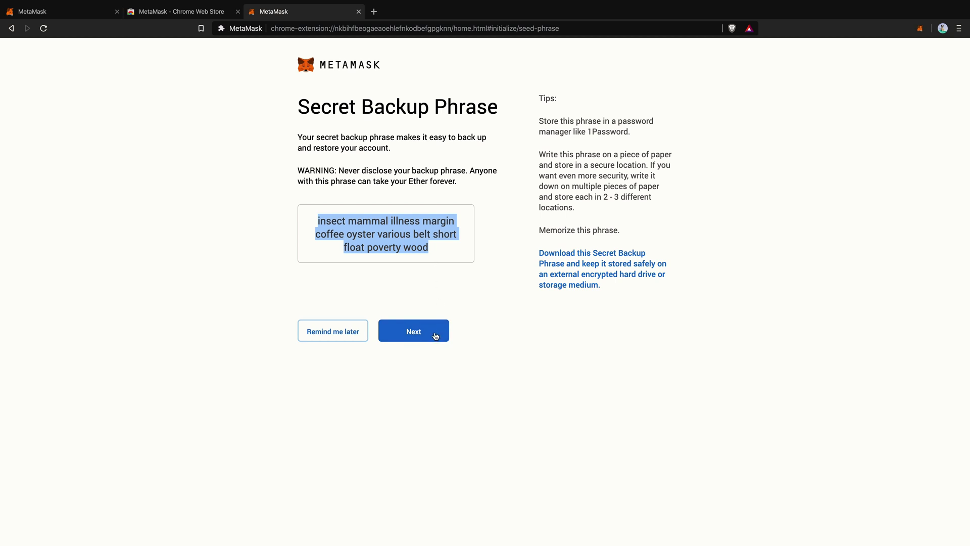
{"action": "left_click", "coordinate": [469, 261]}
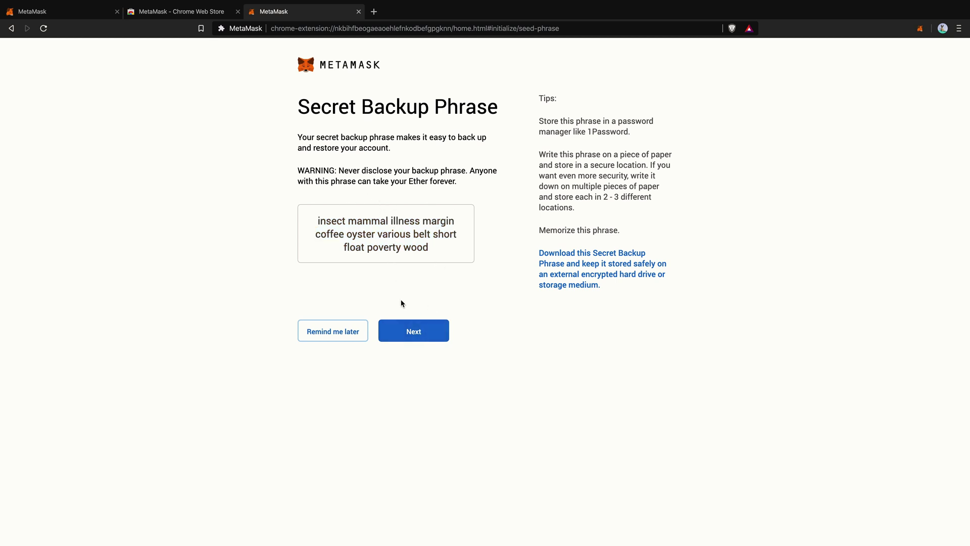
{"action": "left_click", "coordinate": [420, 330]}
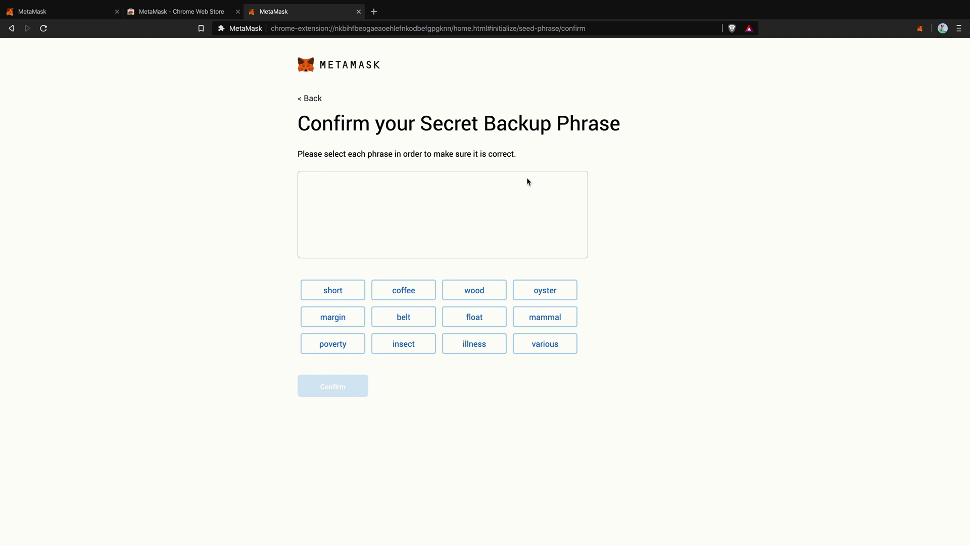
- Place the first backup words in order: insect, mammal, illness, margin
{"action": "key", "text": "super+space"}
{"action": "left_click_drag", "start_coordinate": [674, 248], "coordinate": [572, 241]}
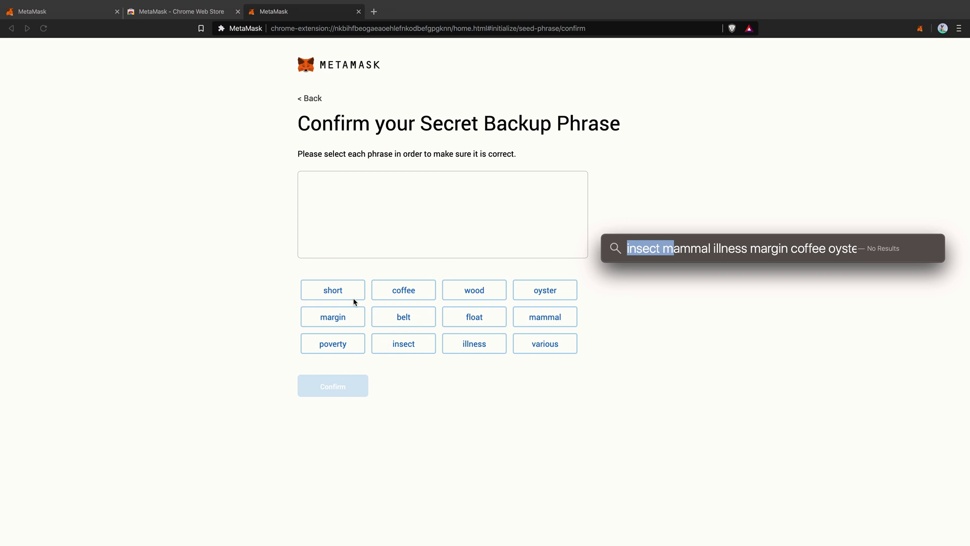
{"action": "left_click", "coordinate": [402, 342]}
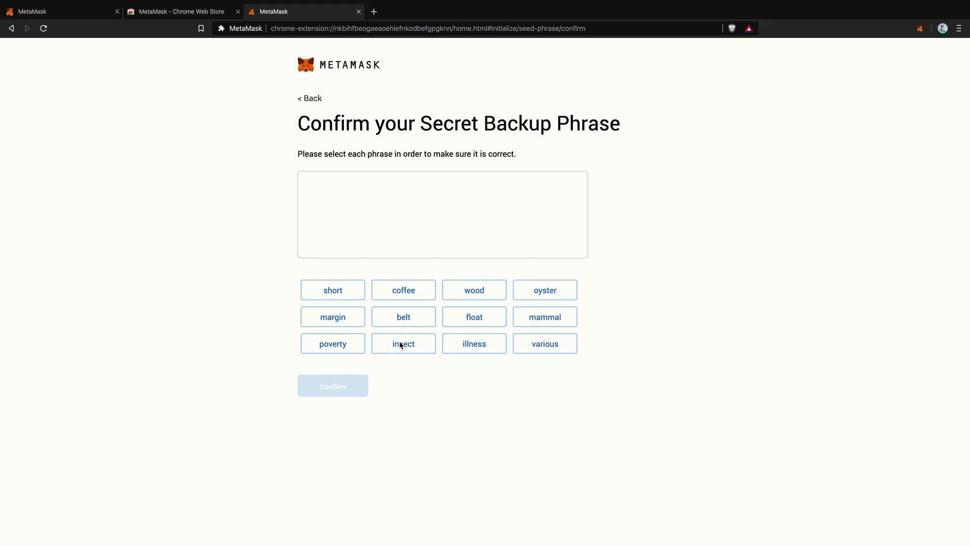
{"action": "left_click", "coordinate": [401, 343]}
{"action": "key", "text": "super+space"}
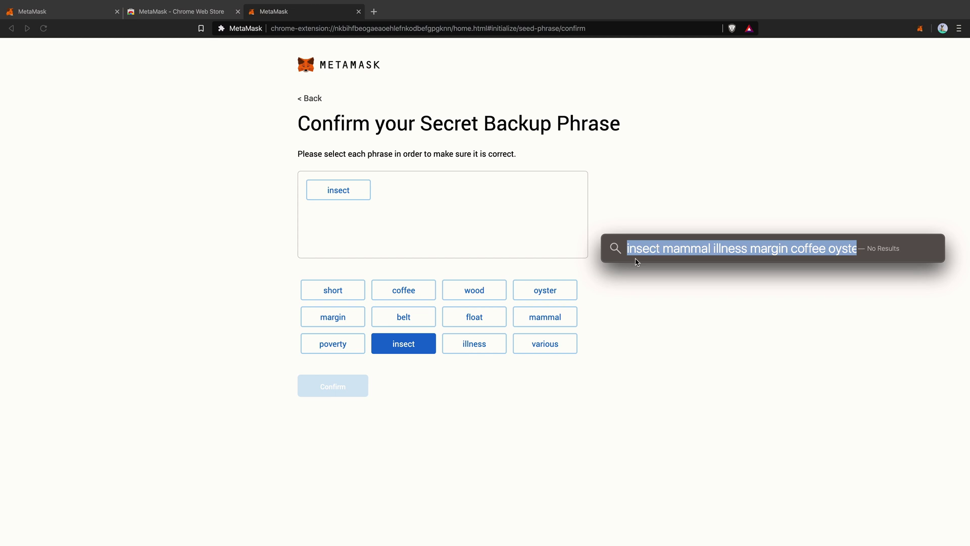
{"action": "left_click", "coordinate": [541, 320]}
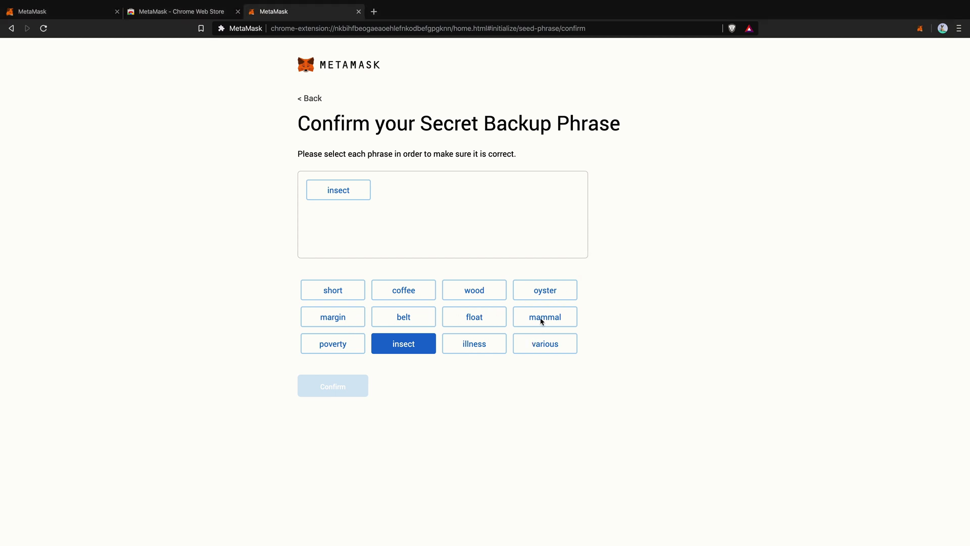
{"action": "left_click", "coordinate": [541, 320]}
{"action": "key", "text": "super+space"}
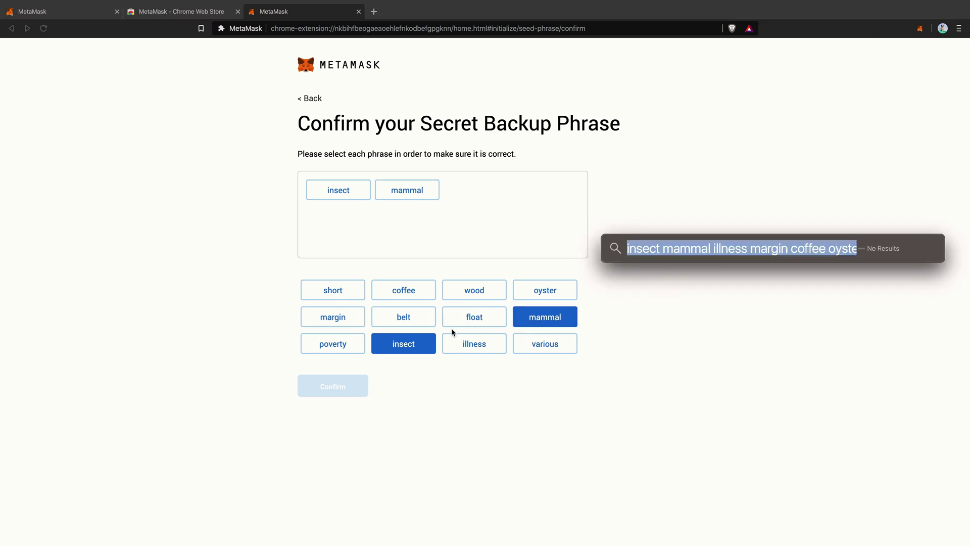
{"action": "left_click", "coordinate": [458, 354]}
{"action": "left_click", "coordinate": [458, 354]}
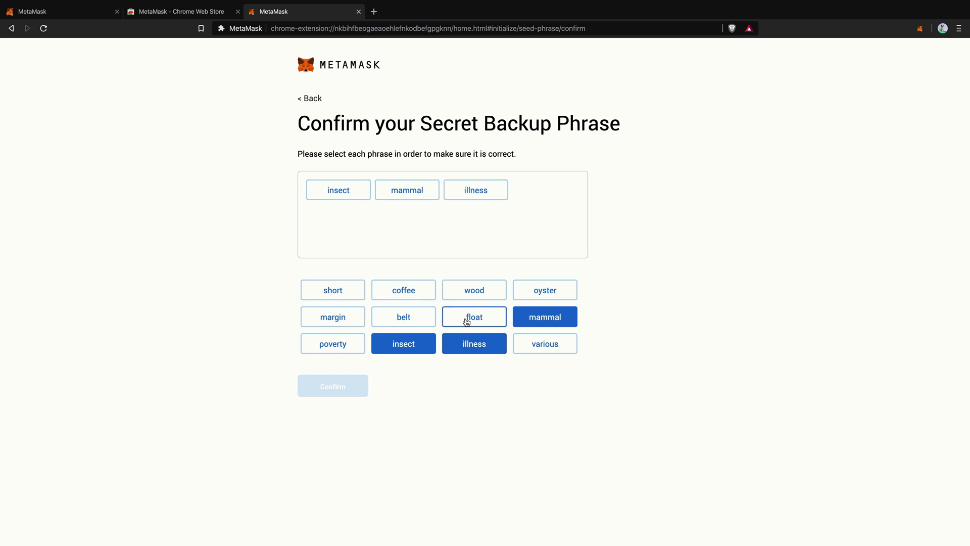
{"action": "left_click", "coordinate": [346, 327]}
- Place the next words: coffee, oyster, various, belt, short
{"action": "key", "text": "super+space"}
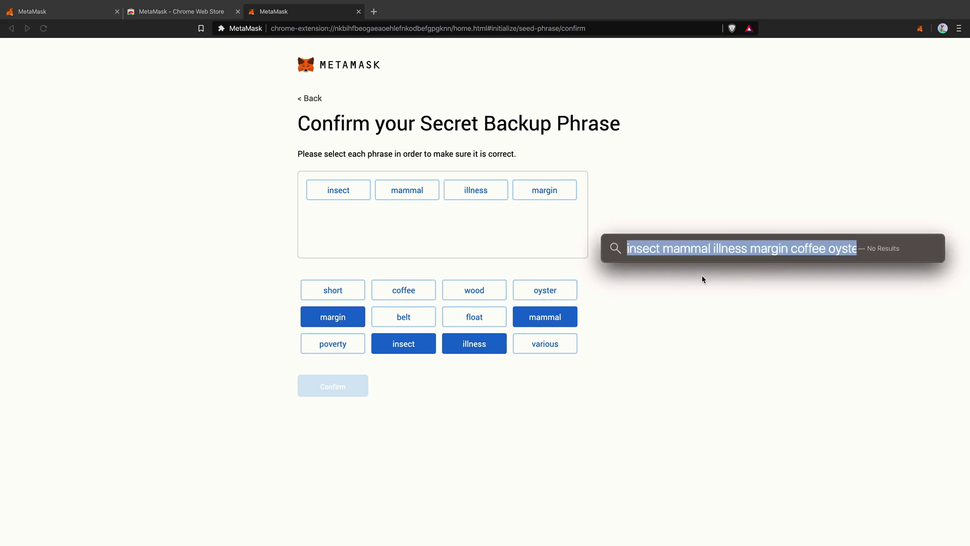
{"action": "left_click", "coordinate": [395, 292]}
{"action": "left_click", "coordinate": [396, 292]}
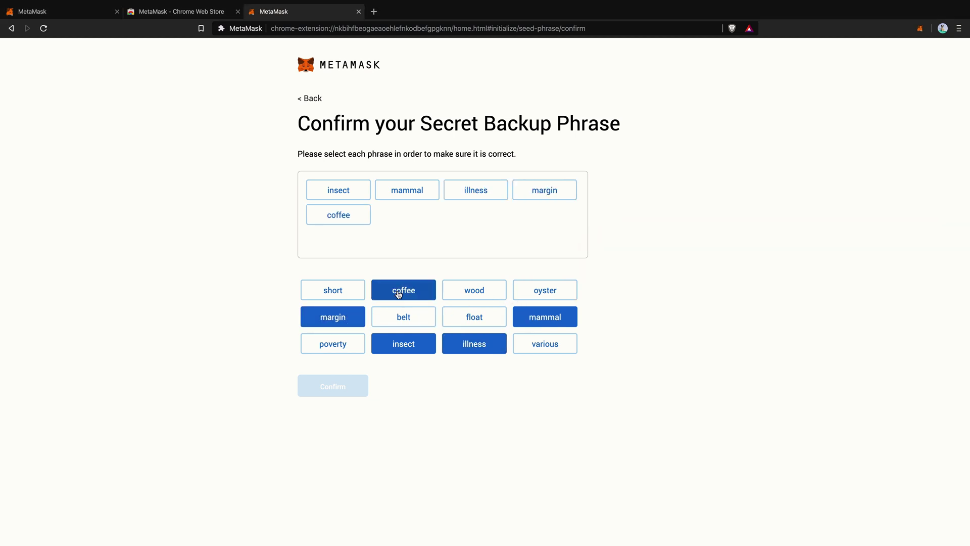
{"action": "left_click", "coordinate": [537, 293]}
{"action": "key", "text": "super+space"}
{"action": "left_click", "coordinate": [752, 248]}
{"action": "left_click_drag", "start_coordinate": [754, 249], "coordinate": [671, 243]}
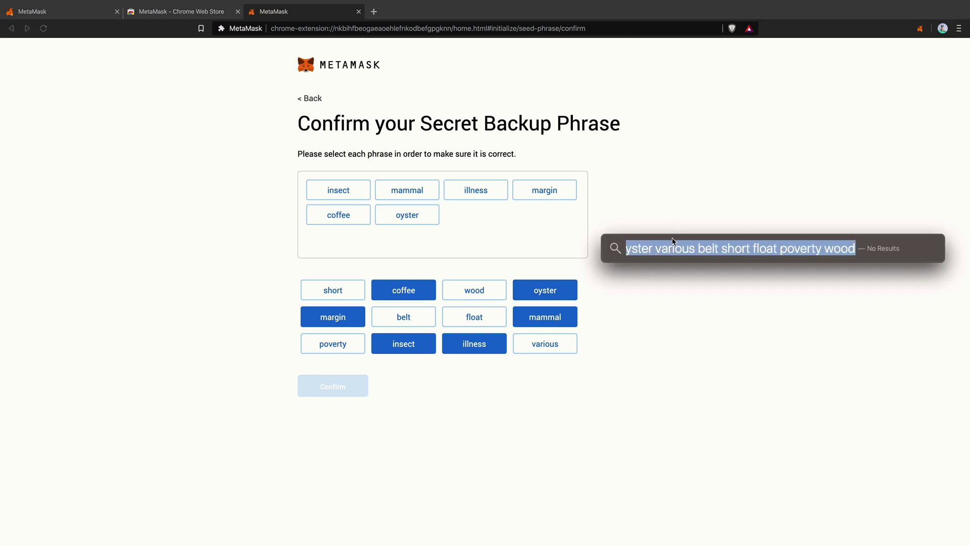
{"action": "left_click", "coordinate": [669, 242]}
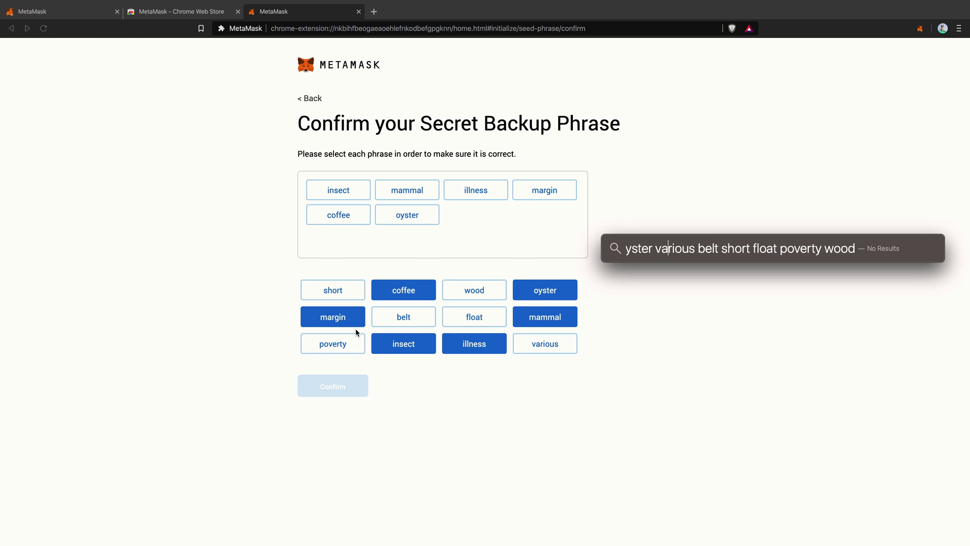
{"action": "left_click", "coordinate": [540, 349]}
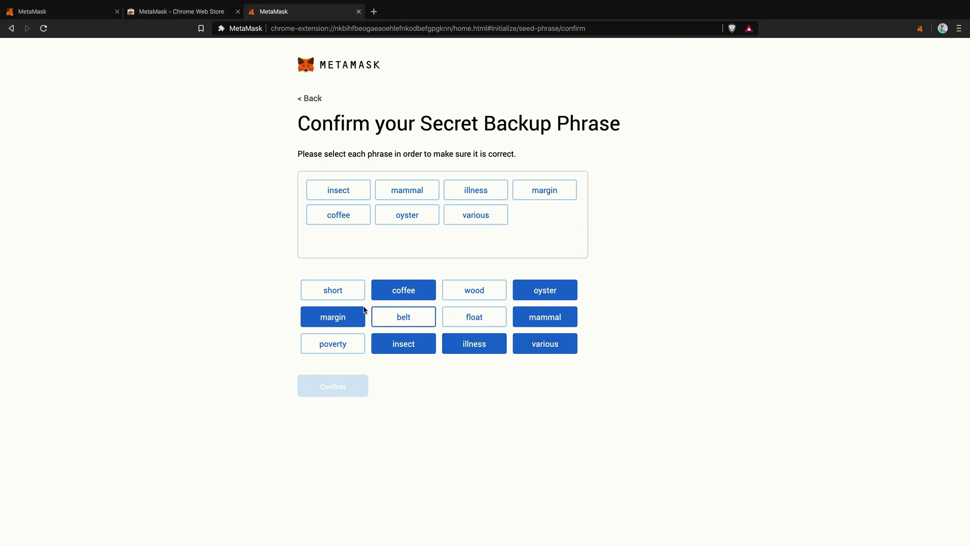
{"action": "left_click", "coordinate": [397, 317]}
{"action": "left_click", "coordinate": [354, 302]}
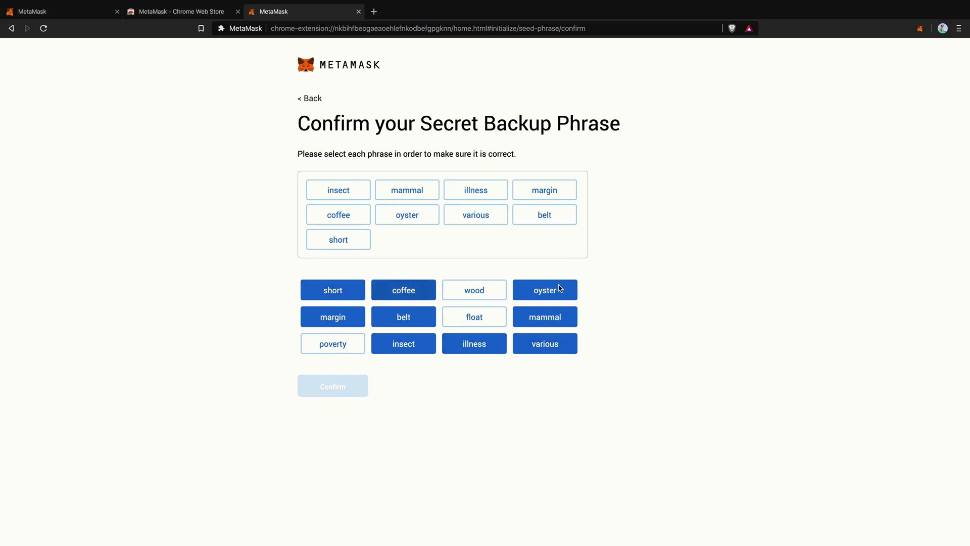
{"action": "key", "text": "super+space"}
{"action": "left_click", "coordinate": [669, 247]}
{"action": "left_click_drag", "start_coordinate": [669, 247], "coordinate": [918, 245]}
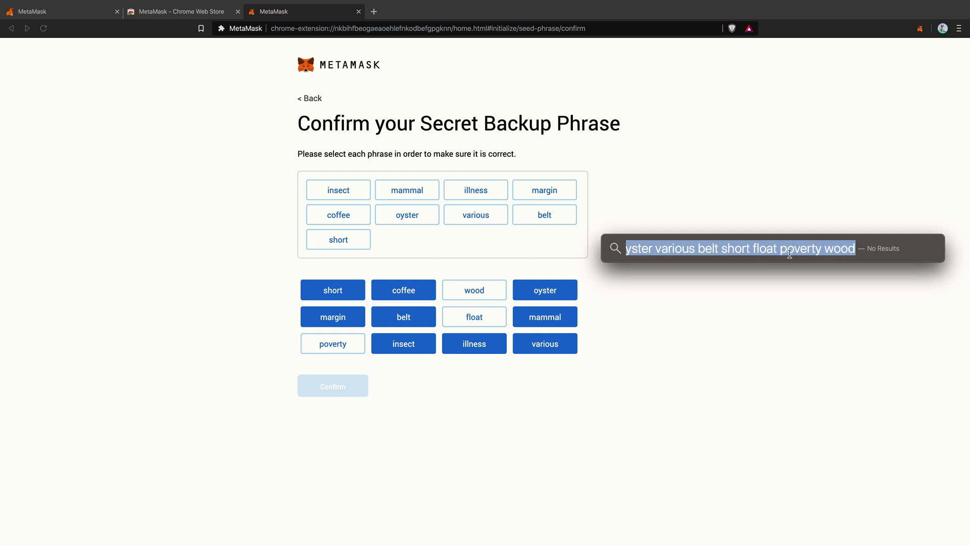
{"action": "left_click", "coordinate": [476, 323]}
{"action": "left_click", "coordinate": [477, 326]}
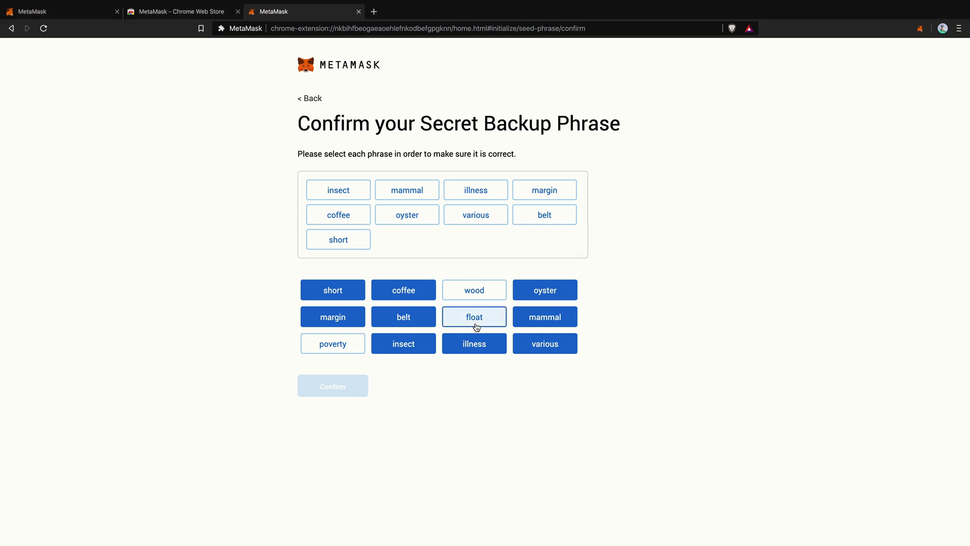
{"action": "left_click", "coordinate": [326, 350]}
{"action": "left_click", "coordinate": [506, 292]}
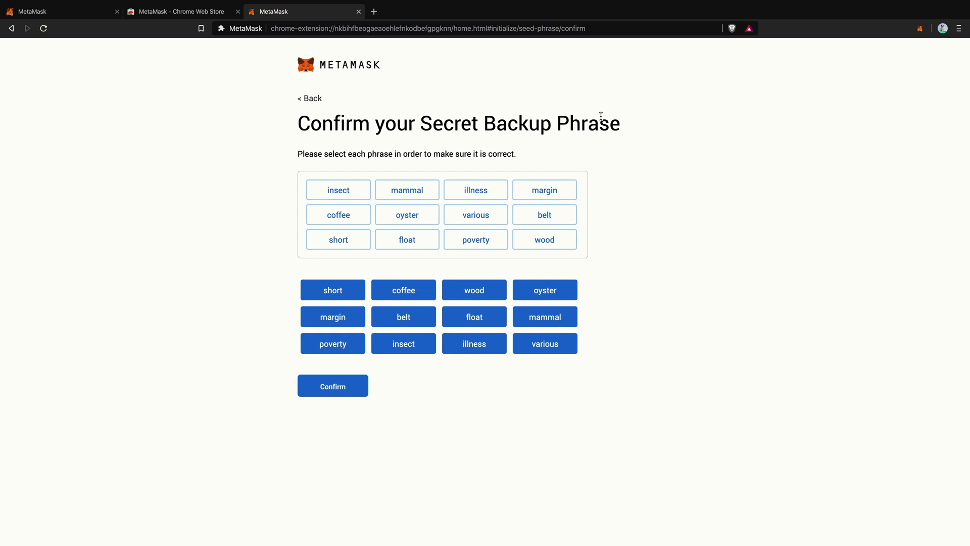
{"action": "left_click", "coordinate": [356, 387]}
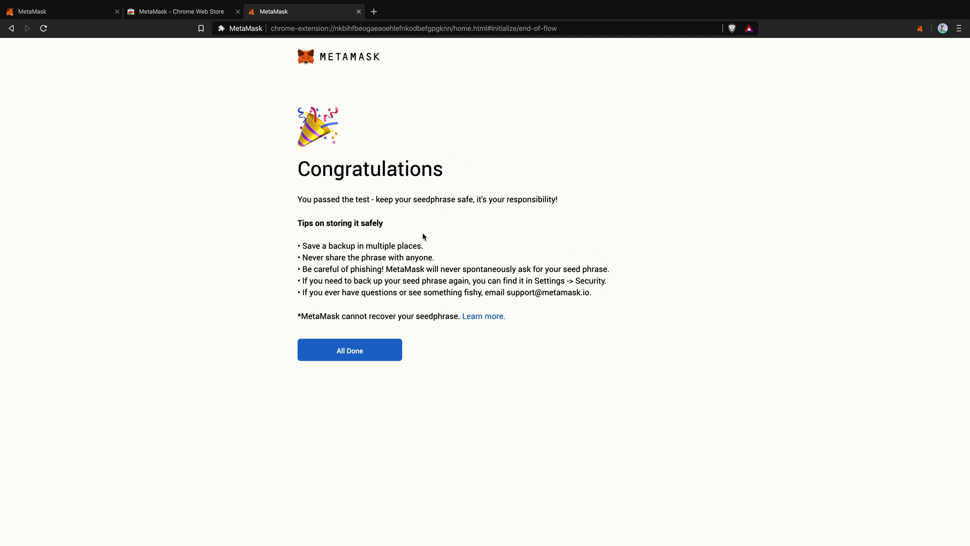
- Finish setup with All Done, then open Account 1's details and select its full address
{"action": "left_click", "coordinate": [381, 350]}
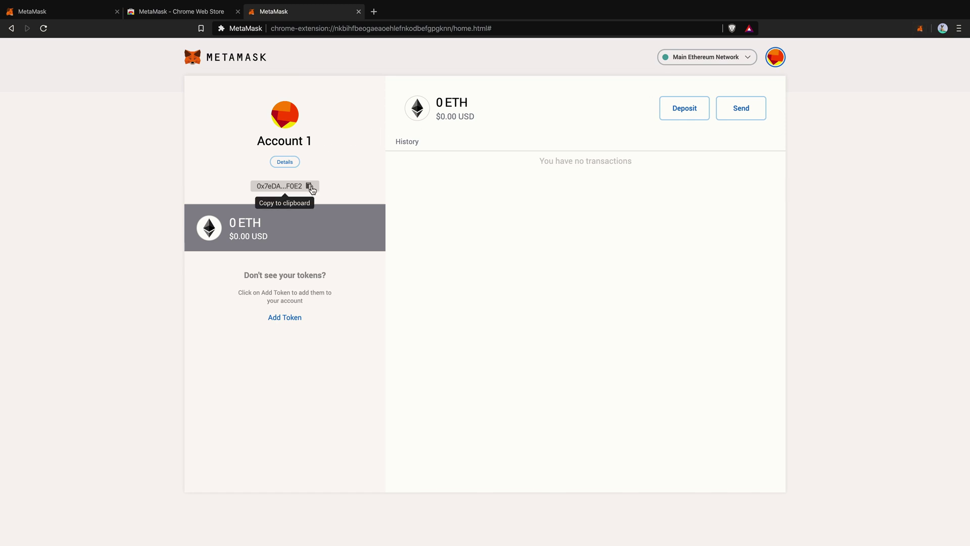
{"action": "left_click", "coordinate": [285, 162]}
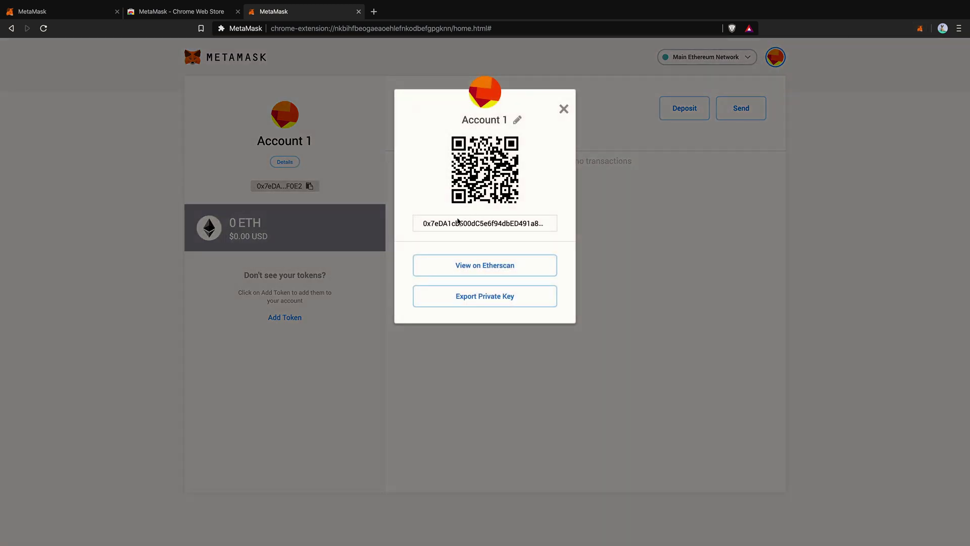
{"action": "mouse_move", "coordinate": [423, 224]}
{"action": "left_mouse_down"}
{"action": "mouse_move", "coordinate": [556, 225]}
{"action": "mouse_move", "coordinate": [415, 227]}
{"action": "left_mouse_up"}
{"action": "left_click", "coordinate": [547, 223]}
{"action": "left_click", "coordinate": [407, 229]}
{"action": "double_click", "coordinate": [423, 226]}
- View the account on Etherscan, showing 0 Ether and no transactions, then return to MetaMask
{"action": "left_click", "coordinate": [460, 219]}
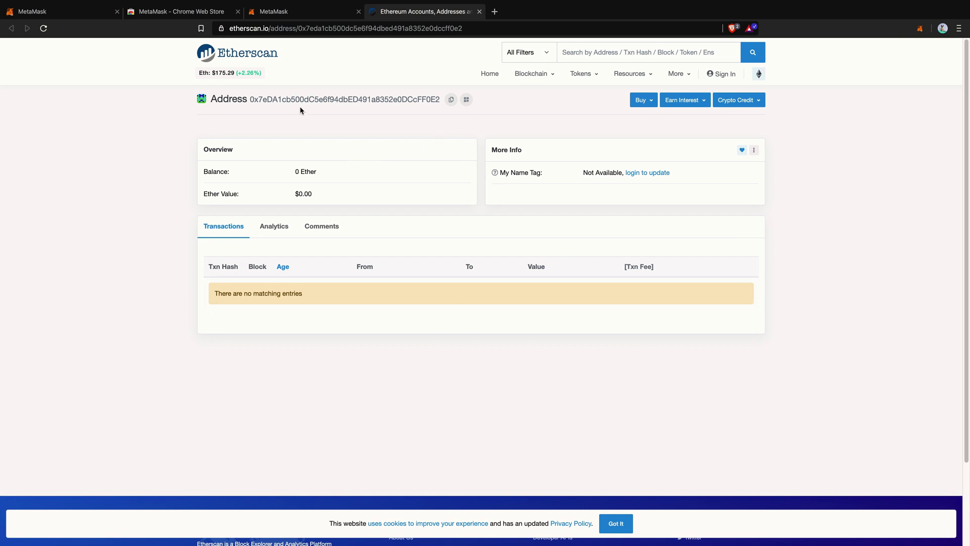
{"action": "left_click", "coordinate": [306, 14]}
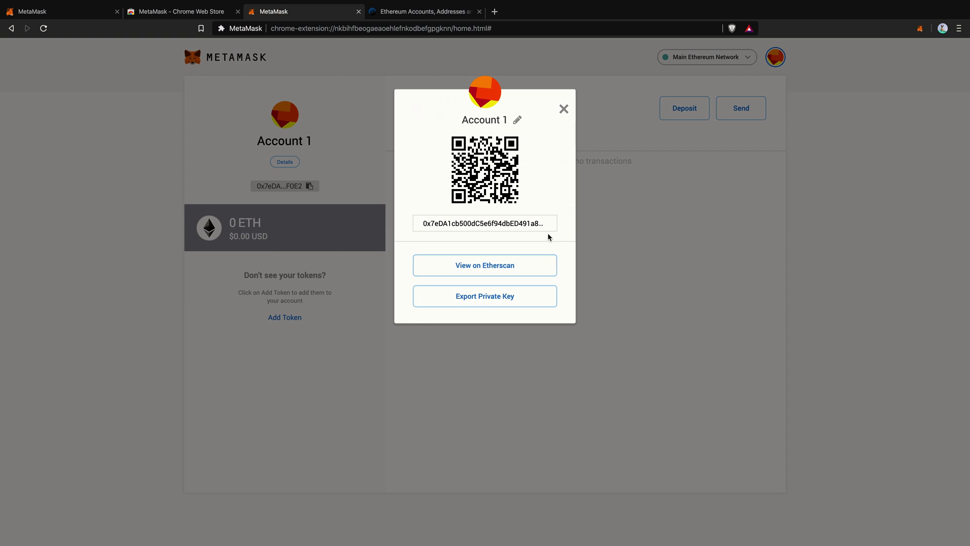
- Close the details popup and add Basic Attention Token (BAT) via a 'bat' token search
{"action": "left_click", "coordinate": [565, 111]}
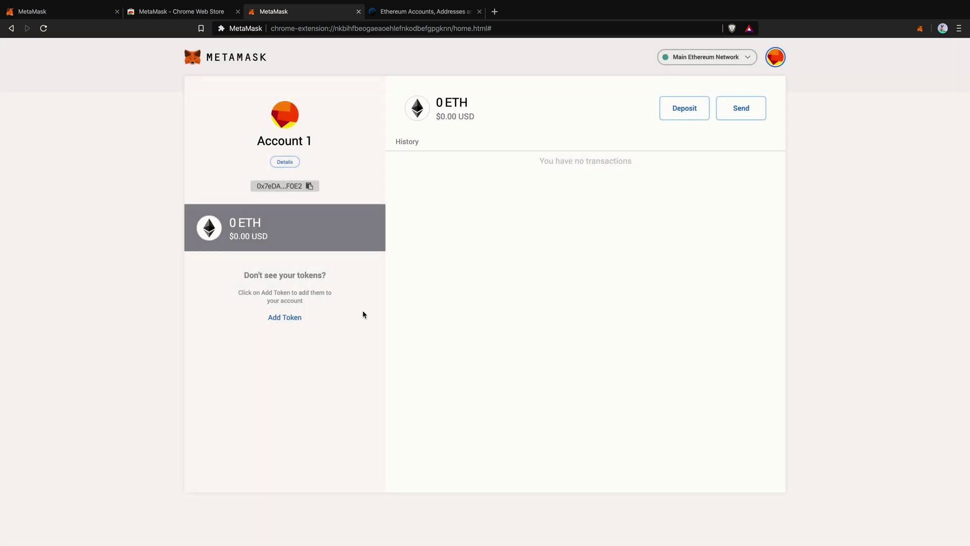
{"action": "left_click", "coordinate": [286, 318]}
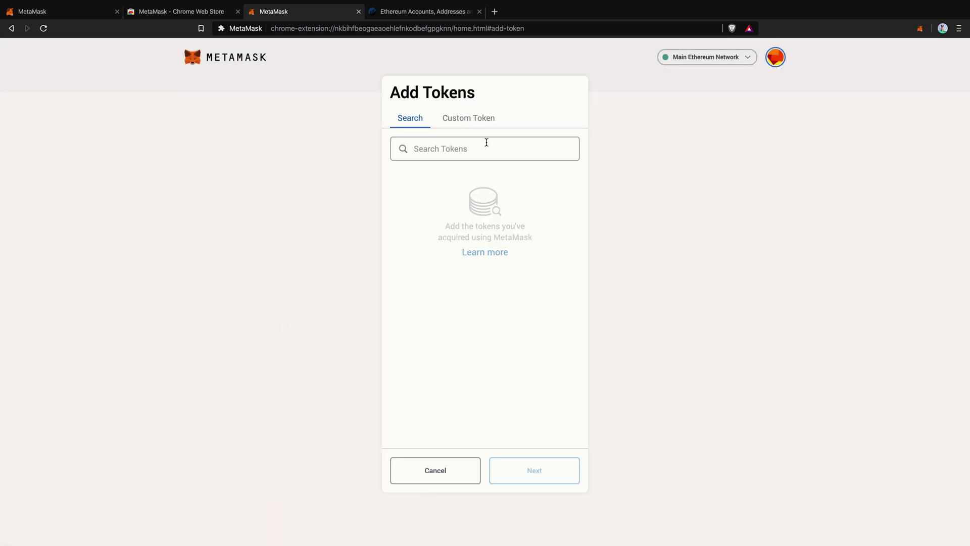
{"action": "left_click", "coordinate": [440, 146]}
{"action": "type", "text": "bat"}
{"action": "left_click", "coordinate": [502, 202]}
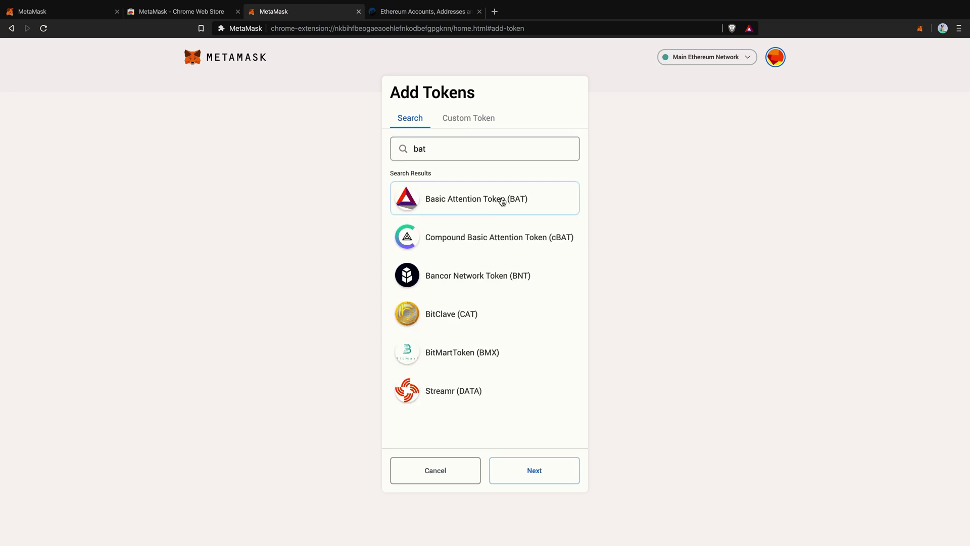
{"action": "left_click", "coordinate": [534, 470]}
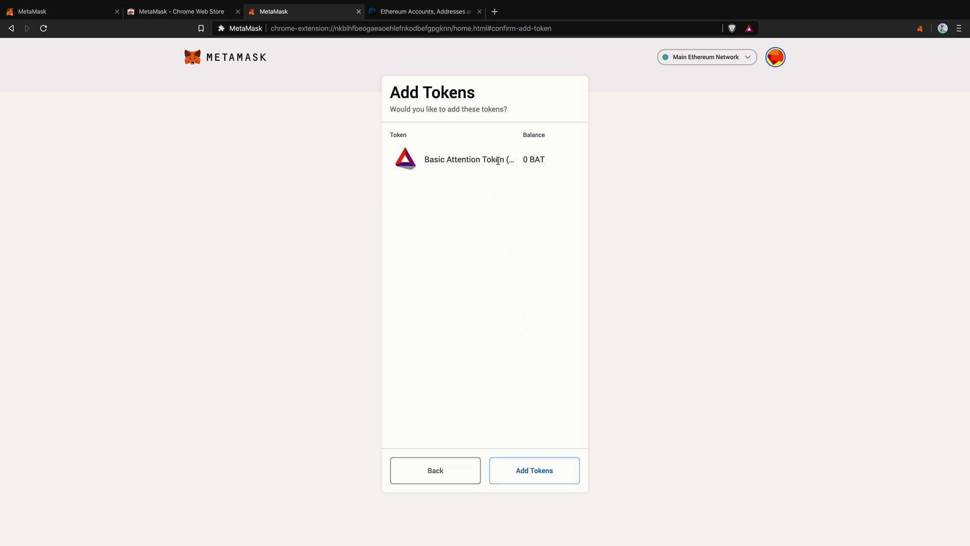
{"action": "left_click", "coordinate": [534, 471]}
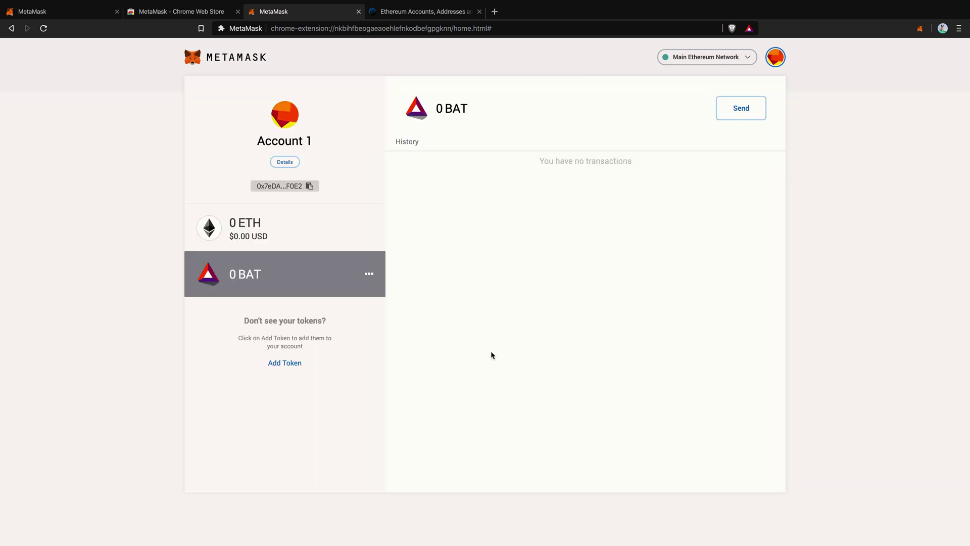
{"action": "left_click", "coordinate": [309, 185]}
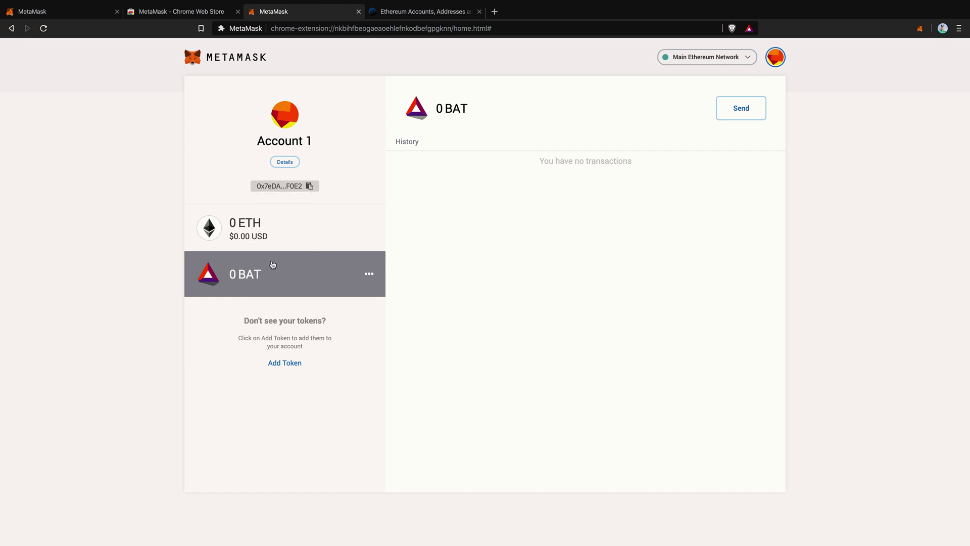